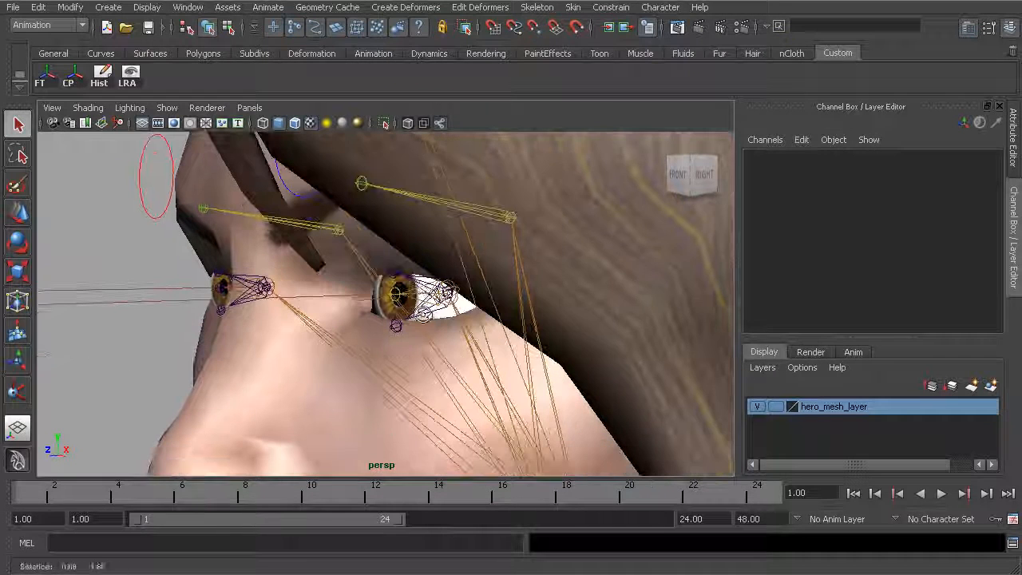
Check the rotation and scale values of the left and right upper and lower eyelid joints one by one
click(419, 277)
click(424, 316)
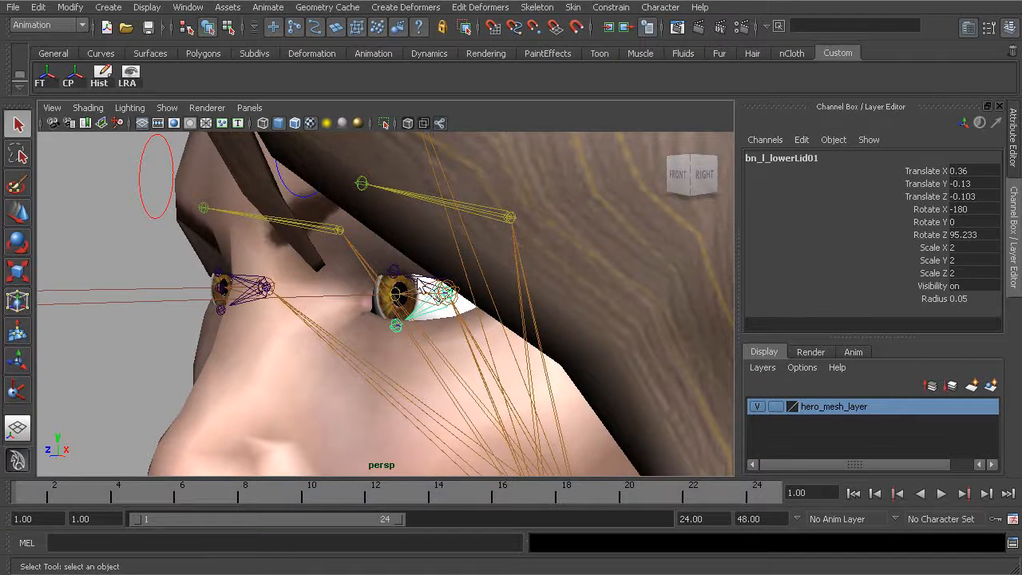
click(420, 279)
click(244, 281)
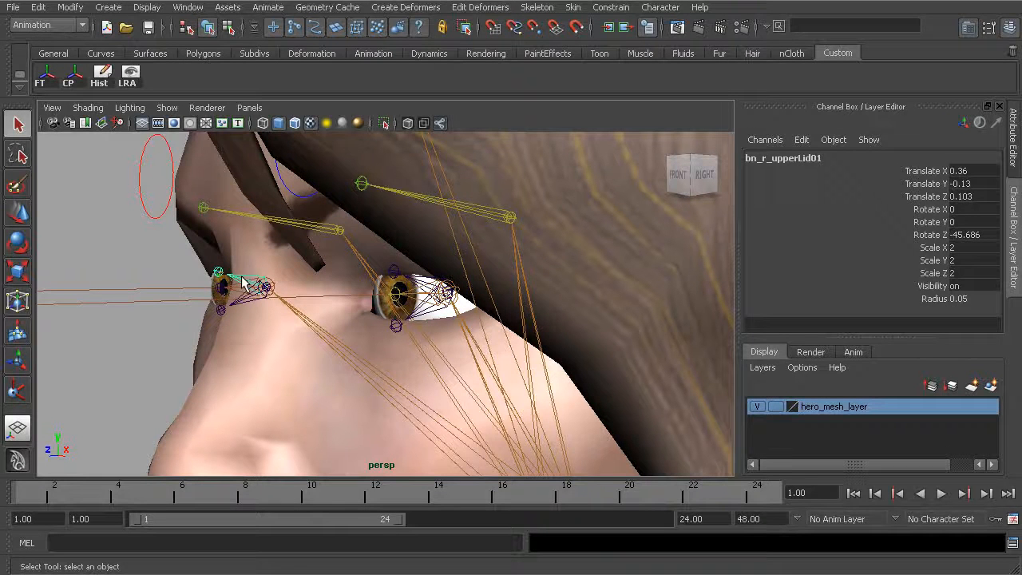
click(238, 307)
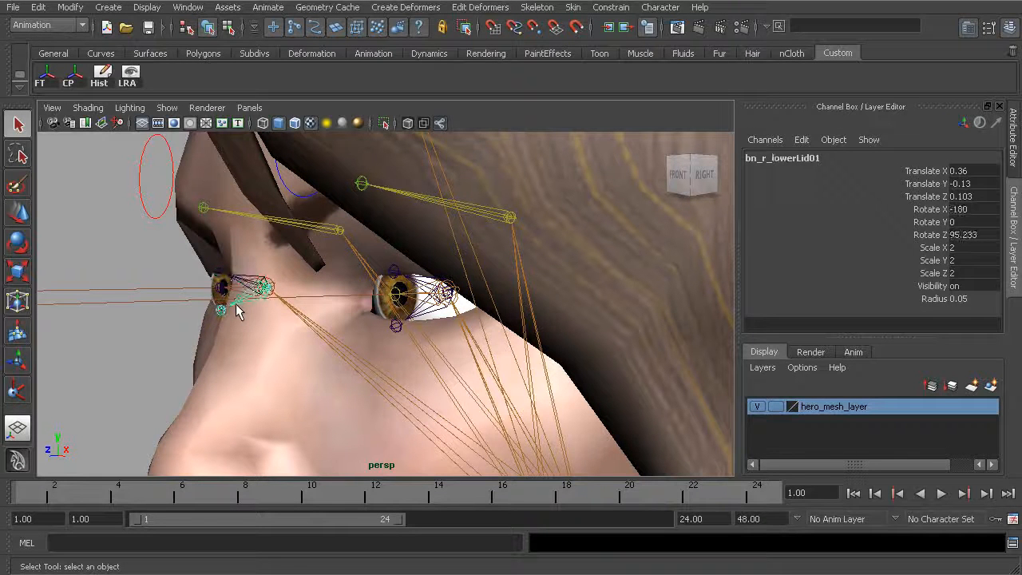
Select all four upper and lower eyelid joints together and freeze their transformations
click(424, 316)
shift+click(416, 280)
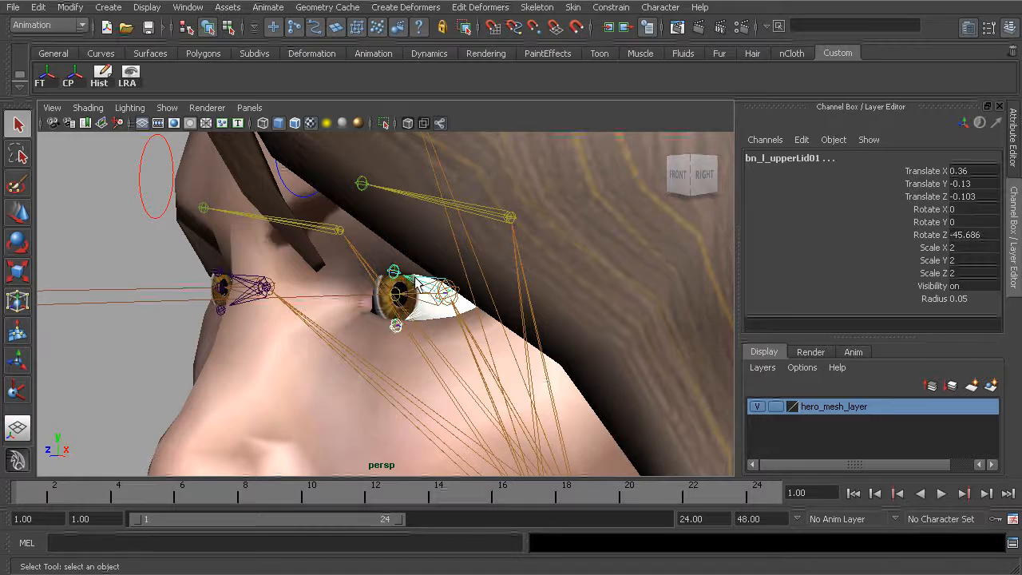
alt+drag(270, 313, 262, 320)
click(257, 316)
shift+click(254, 289)
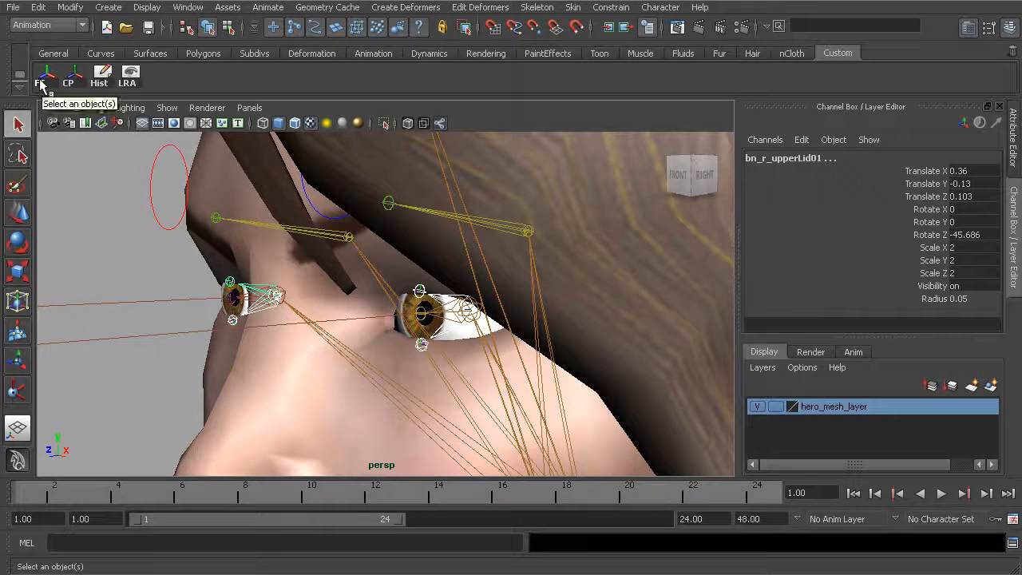
click(42, 83)
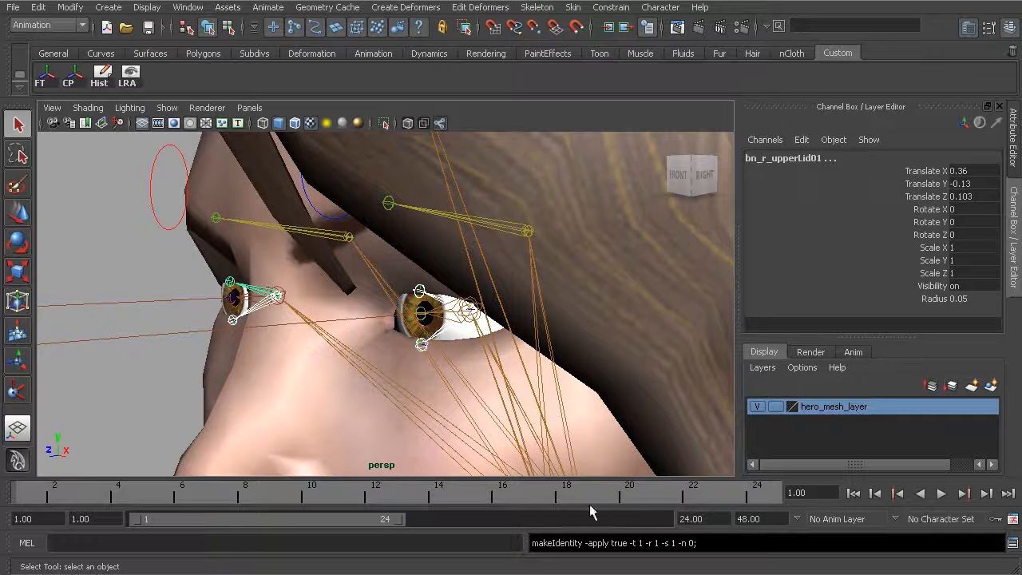
Test-rotate the four selected eyelid joints together in Rotate Z and undo the rotation
alt+middle_drag(457, 360, 372, 332)
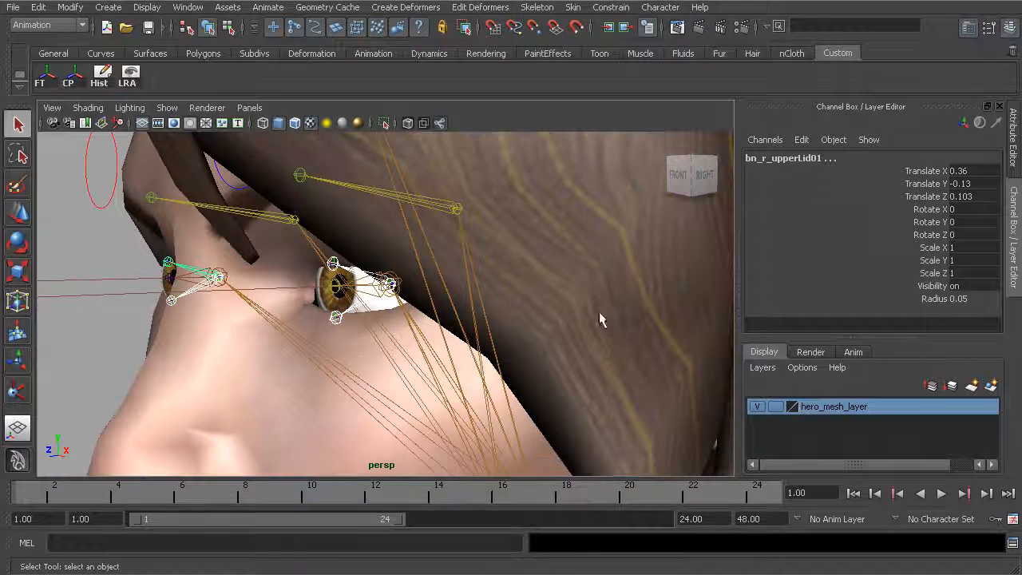
click(931, 237)
alt+drag(438, 312, 391, 314)
middle_drag(444, 358, 503, 382)
key(ctrl+z)
alt+drag(406, 338, 358, 341)
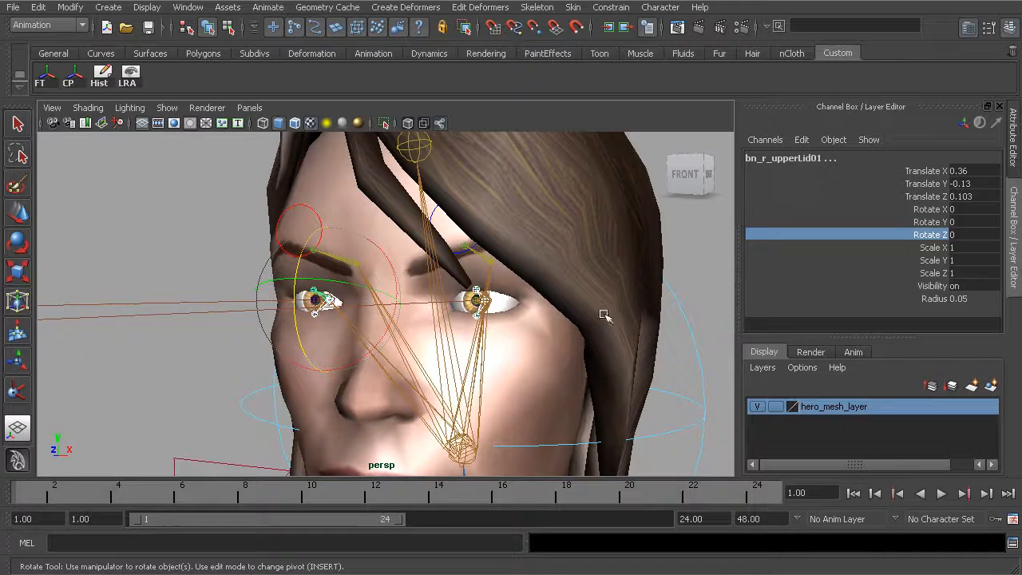
Select the head control cc_head01, examine its Right and Left Upper Lid and Lower Lid attributes, and clear the selection
alt+drag(356, 363, 430, 335)
key(q)
click(550, 358)
alt+drag(535, 365, 337, 298)
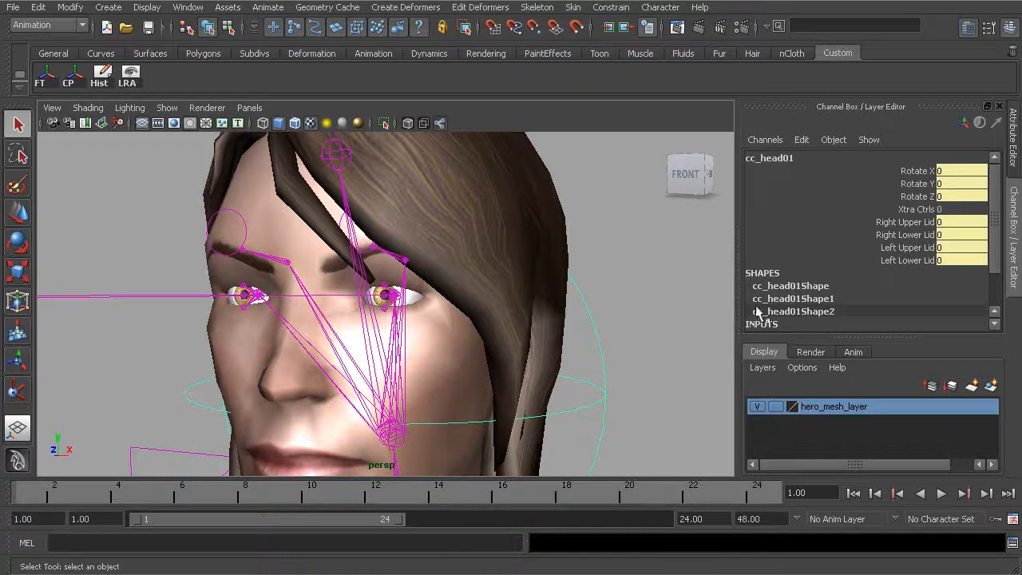
drag(948, 222, 954, 267)
click(952, 264)
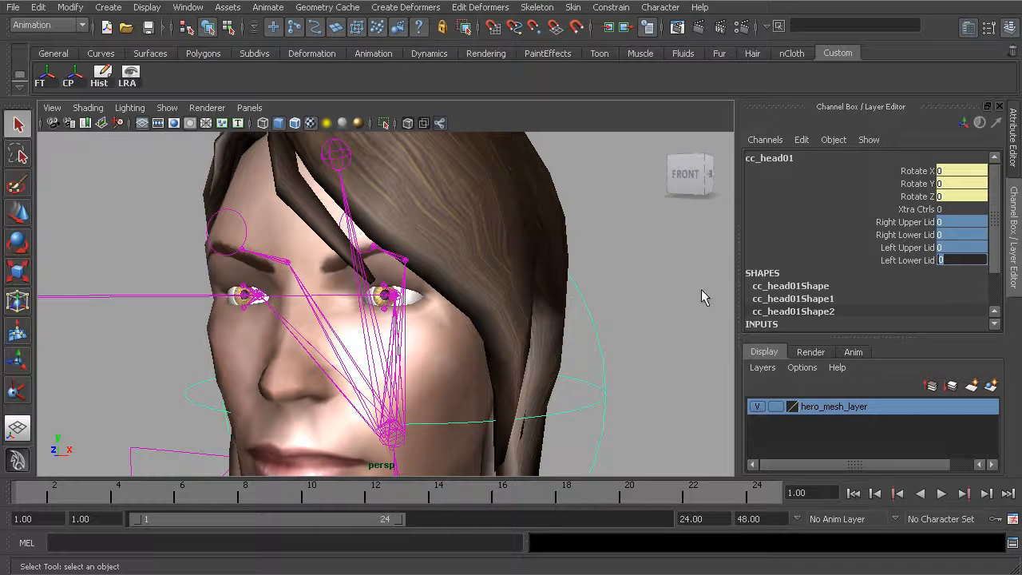
click(583, 324)
alt+drag(584, 325, 529, 319)
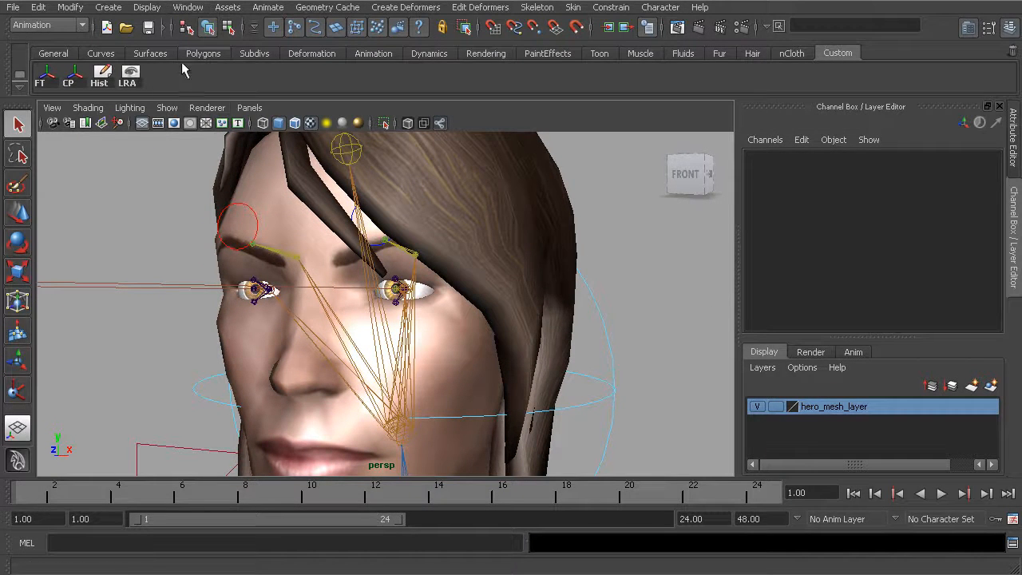
Open the Connection Editor and place its window clear of the left eye
click(189, 8)
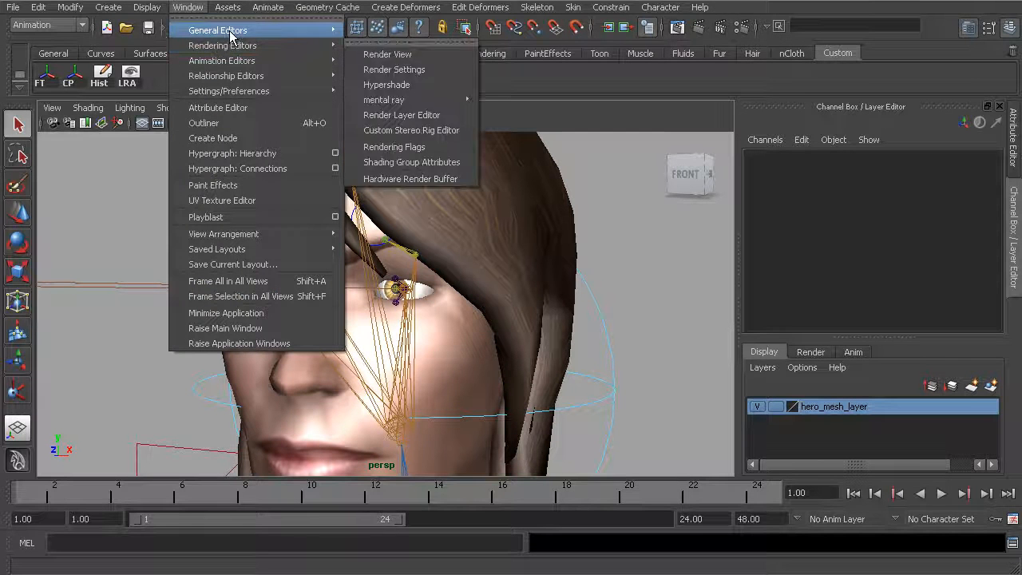
mouse_move(235, 32)
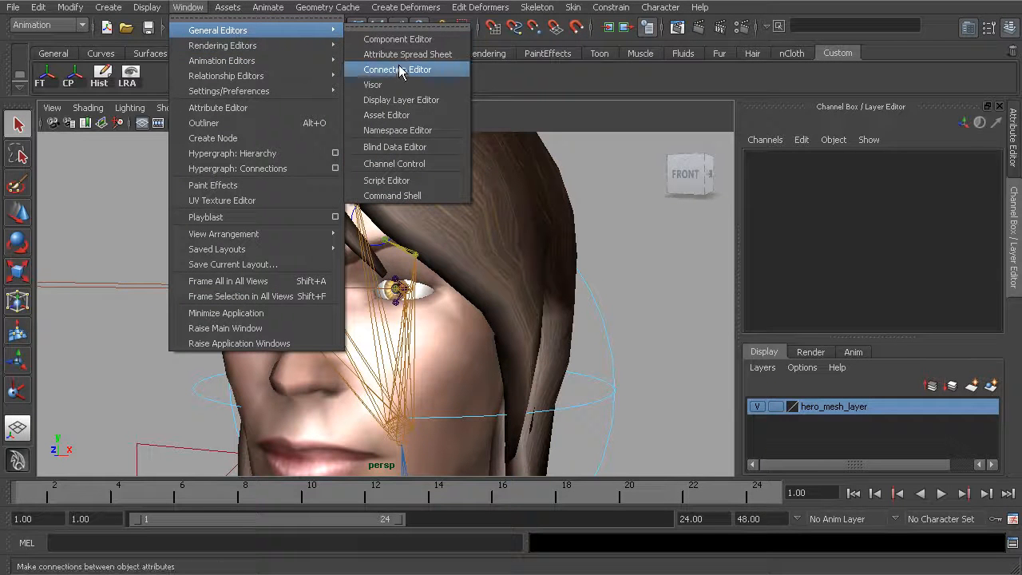
click(376, 69)
drag(9, 129, 287, 84)
Load the head control cc_head01 into the outputs side of the Connection Editor
alt+middle_drag(441, 219, 533, 233)
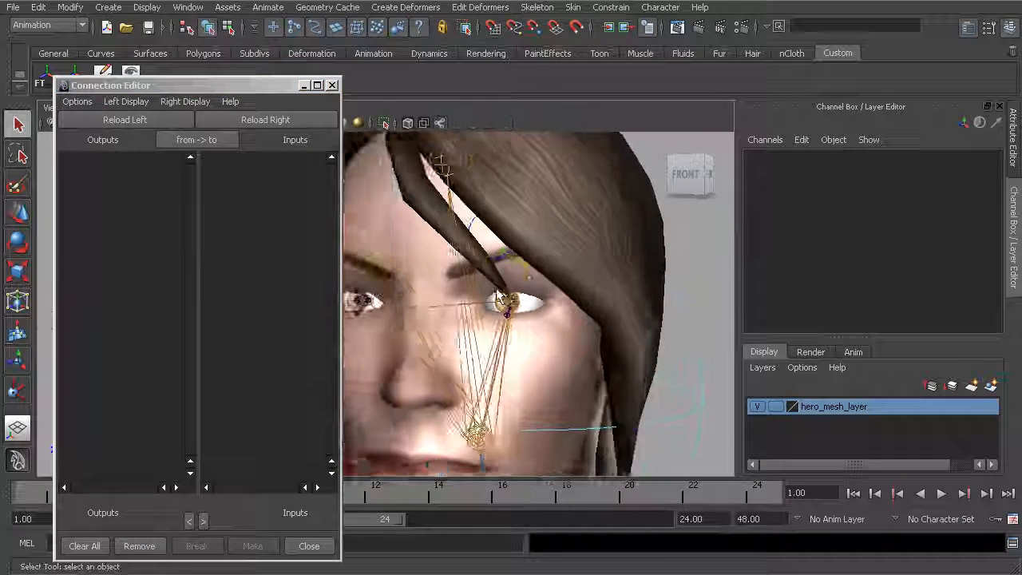
alt+drag(457, 281, 499, 292)
alt+right_drag(499, 292, 561, 292)
alt+middle_drag(560, 293, 506, 287)
alt+drag(507, 287, 456, 295)
alt+right_drag(457, 295, 505, 300)
mouse_move(505, 300)
alt+mouse_down()
mouse_move(513, 308)
mouse_move(486, 296)
alt+mouse_up()
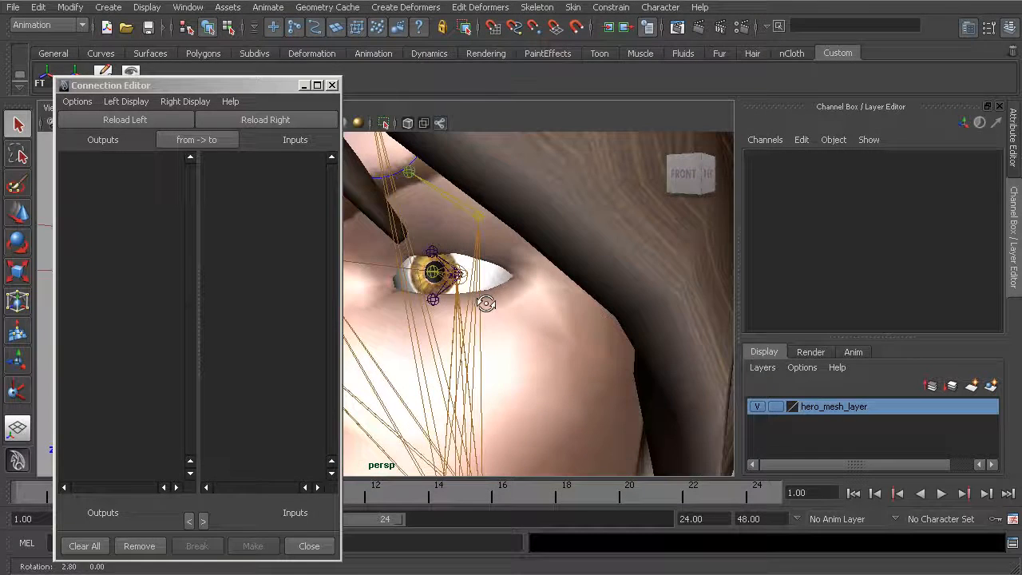
alt+right_drag(495, 299, 439, 286)
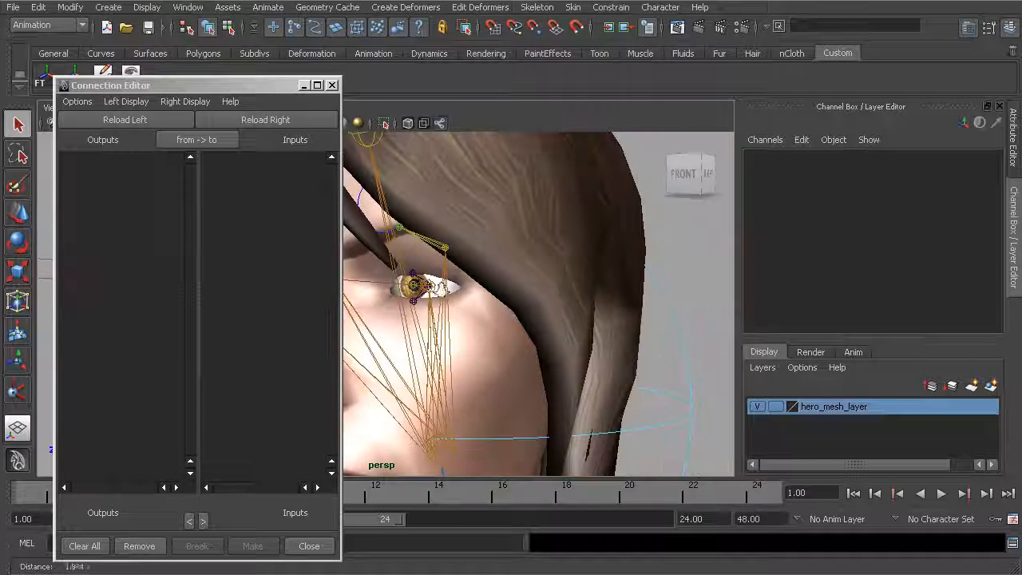
click(671, 335)
click(129, 120)
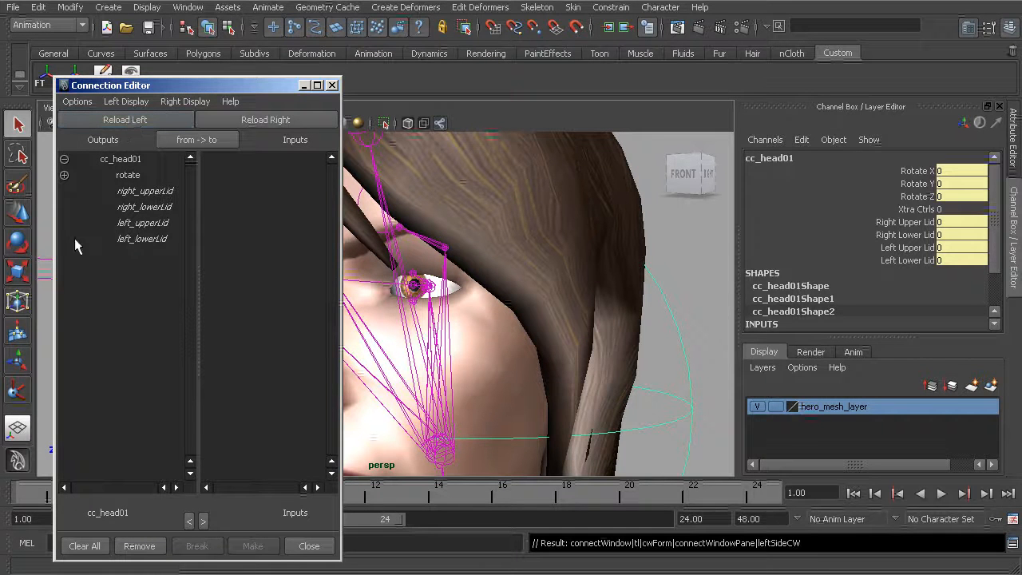
Show the head control's non-keyable attributes in the outputs list, look through them, and hide them again
click(125, 102)
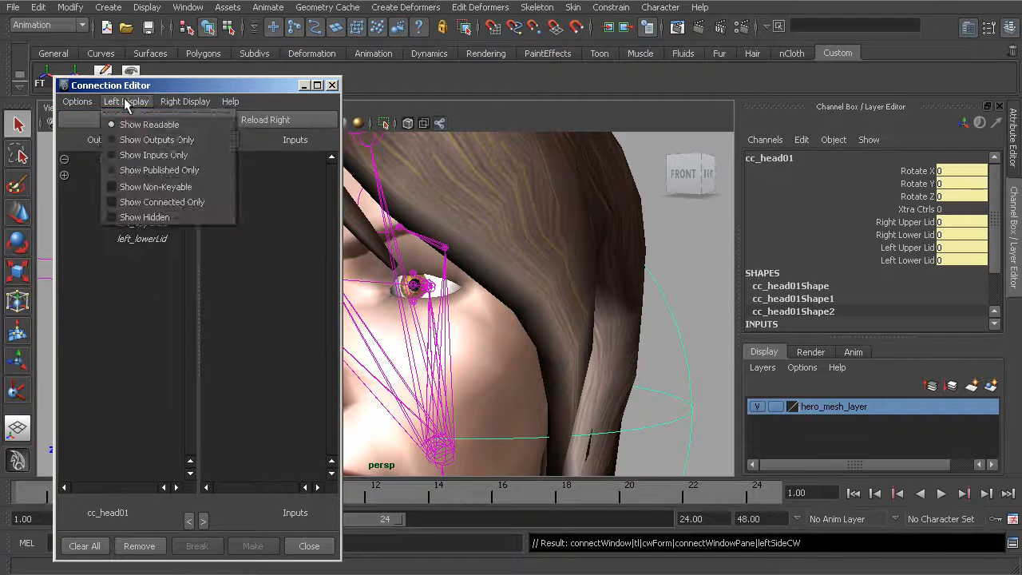
click(160, 189)
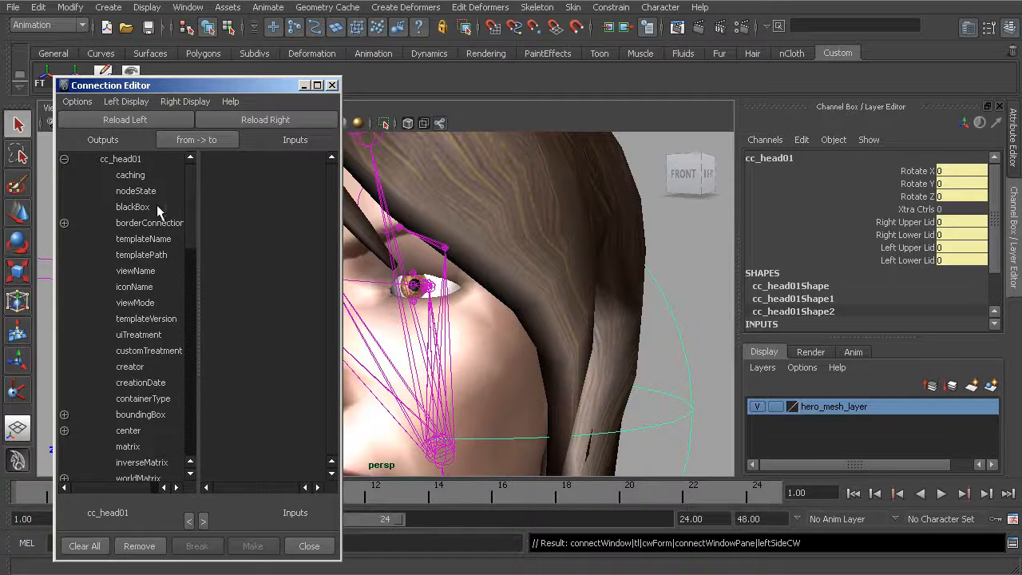
drag(191, 225, 202, 498)
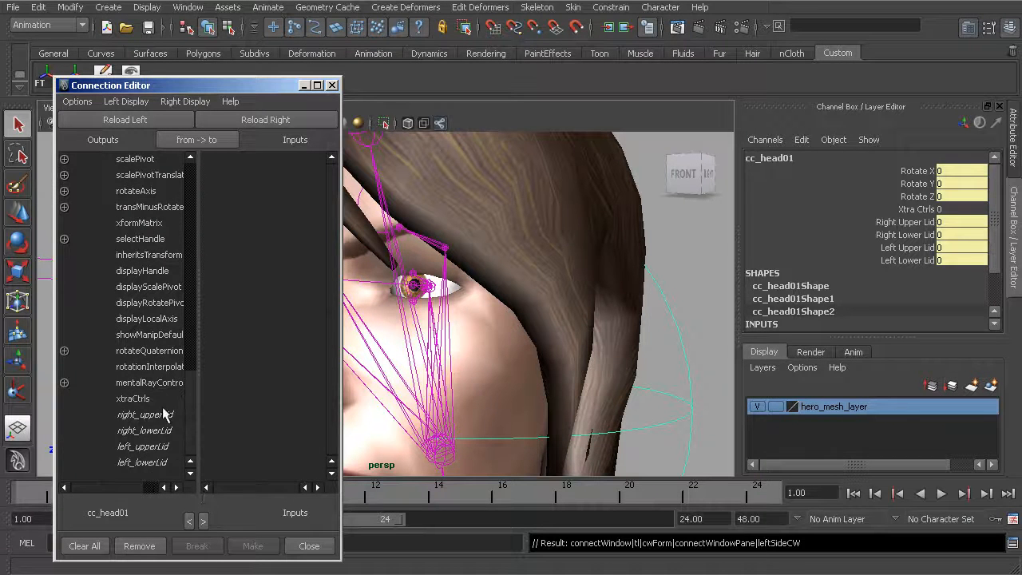
drag(185, 421, 189, 187)
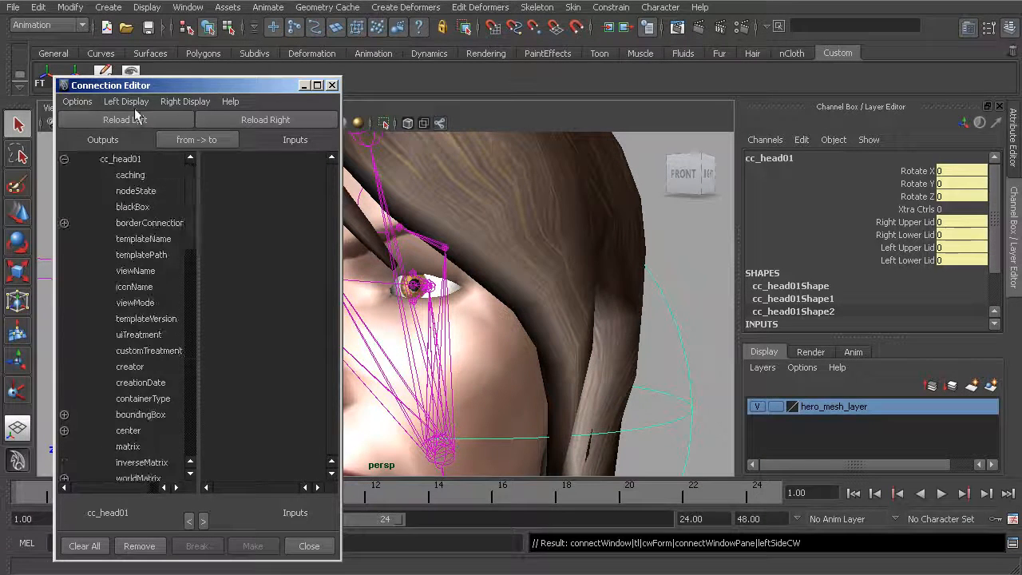
click(126, 102)
click(158, 187)
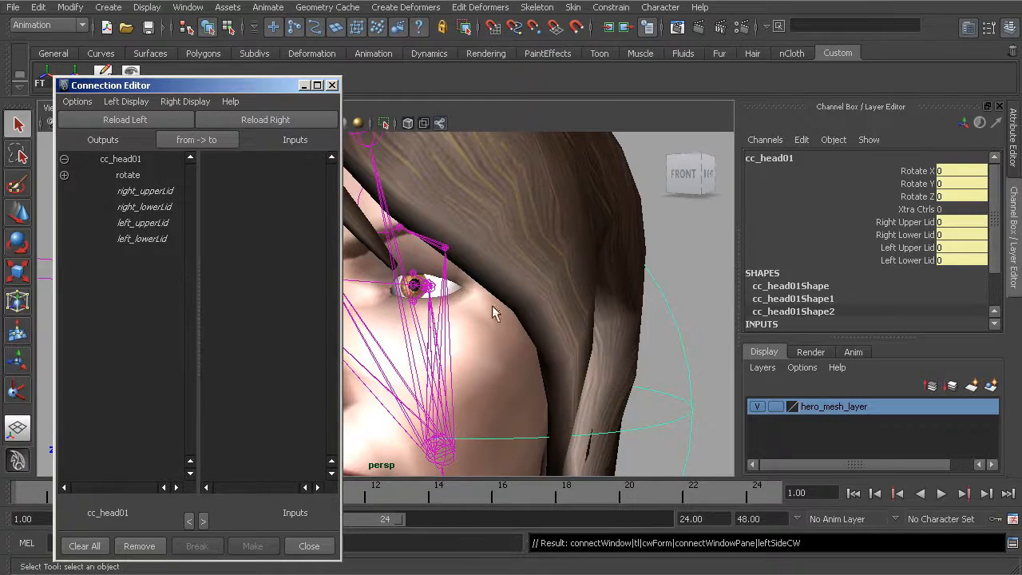
Load the left upper and lower eyelid joints into the inputs side of the Connection Editor, keeping its display filters as they are
alt+drag(481, 335, 503, 312)
alt+right_drag(502, 312, 581, 338)
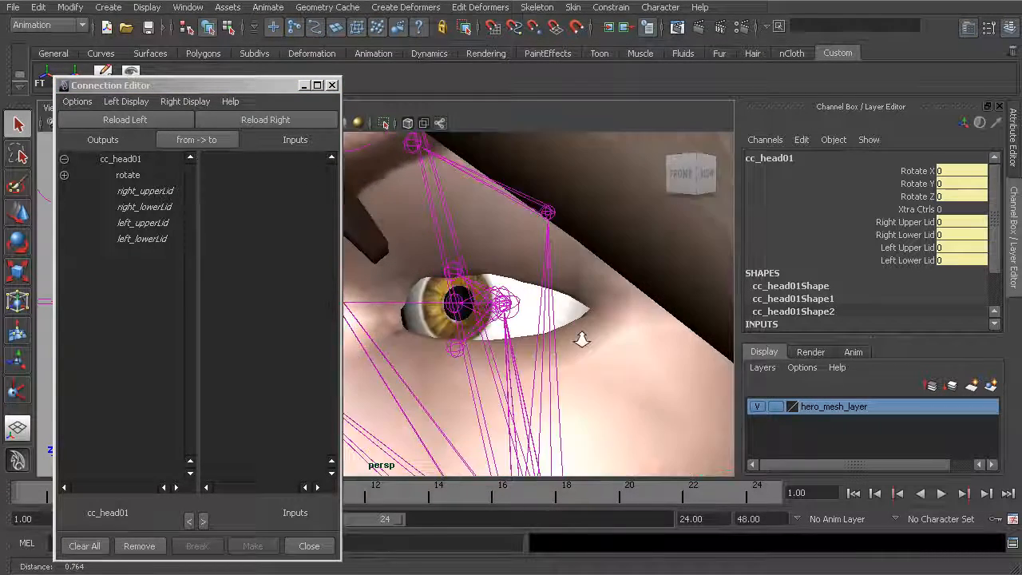
click(466, 281)
alt+middle_drag(479, 340, 433, 324)
shift+click(382, 306)
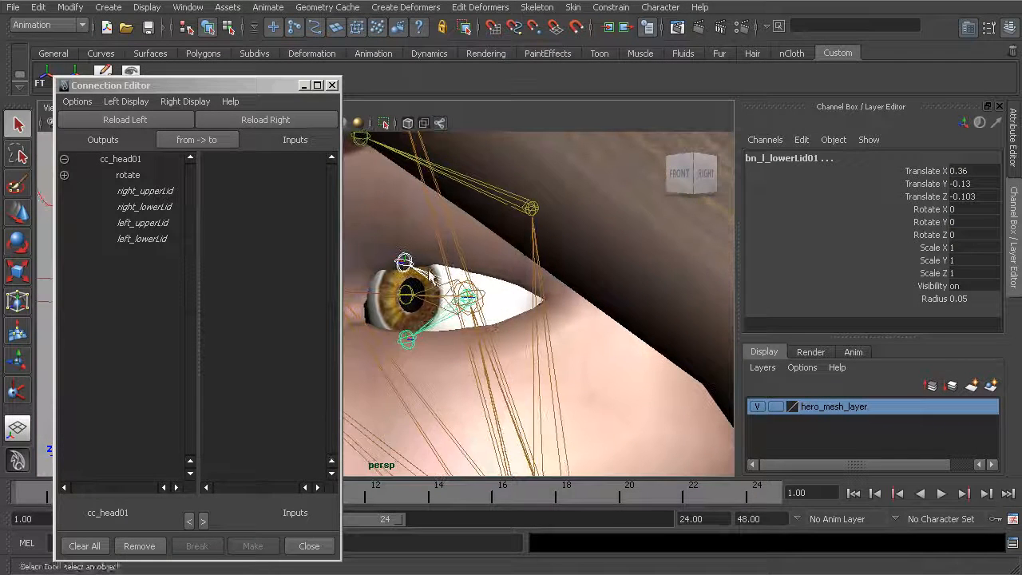
click(283, 120)
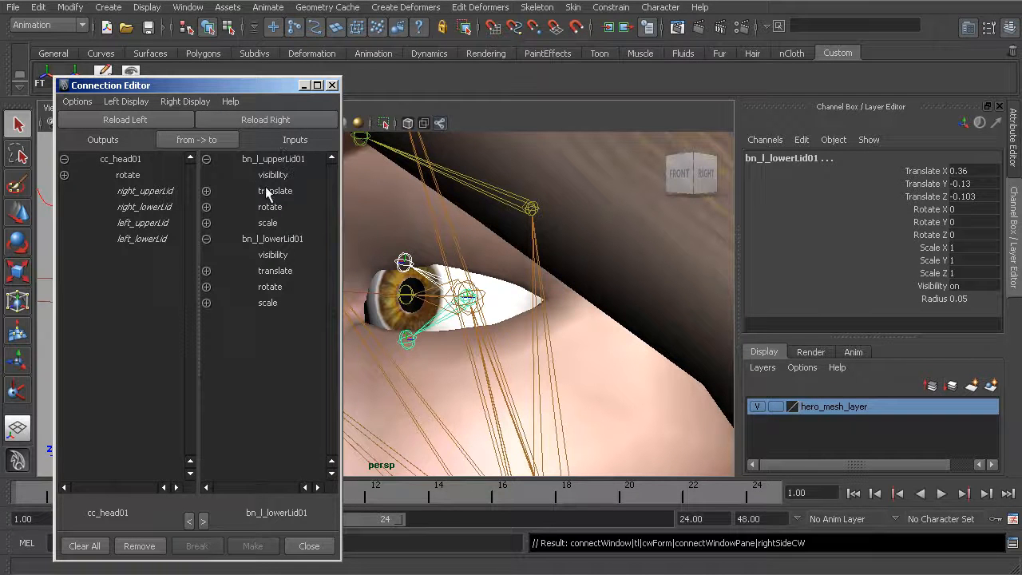
click(170, 103)
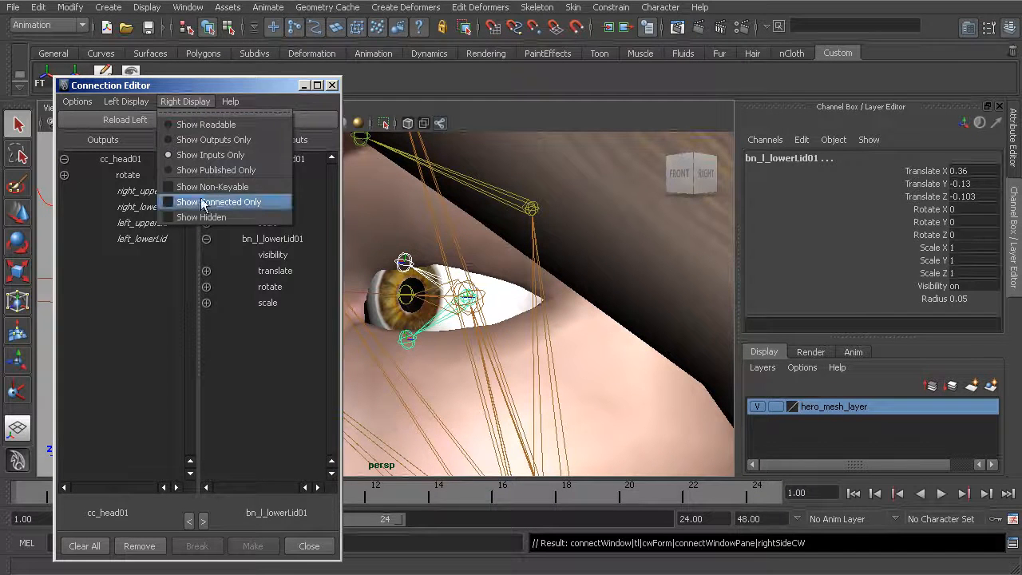
click(265, 89)
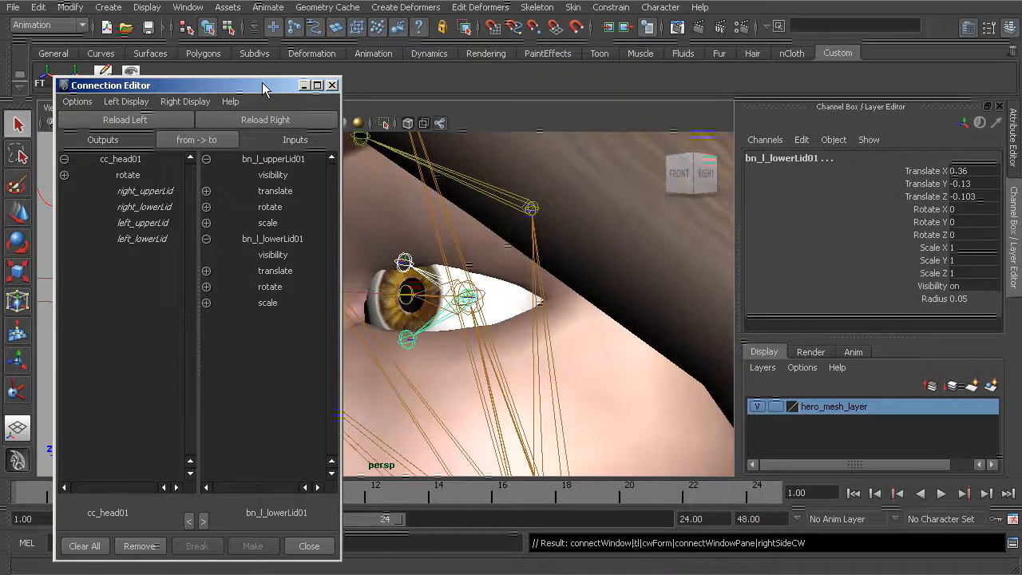
Connect left_upperLid to rotateZ of bn_l_upperLid01 and left_lowerLid to rotateZ of bn_l_lowerLid01
click(206, 287)
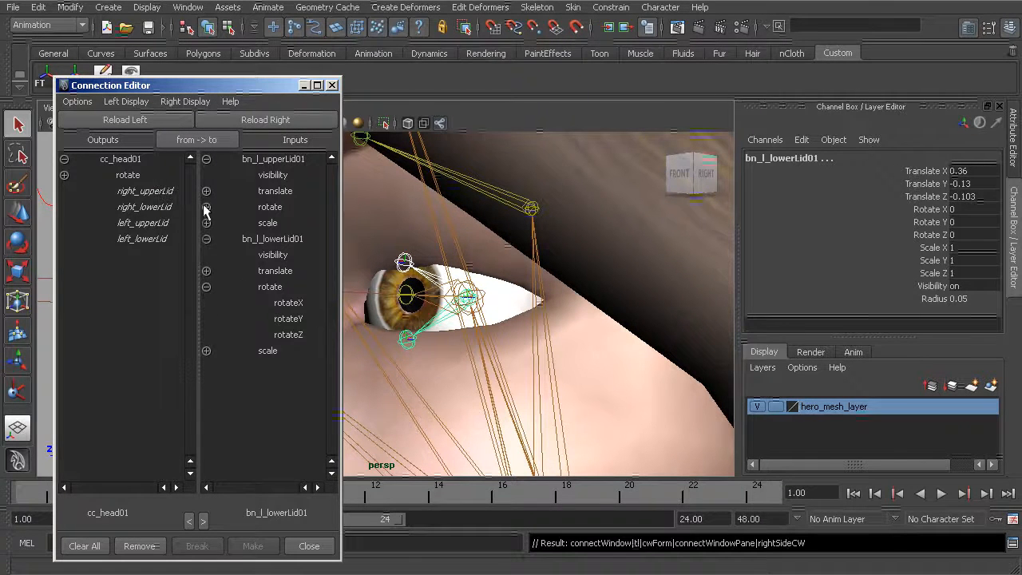
click(206, 207)
click(142, 223)
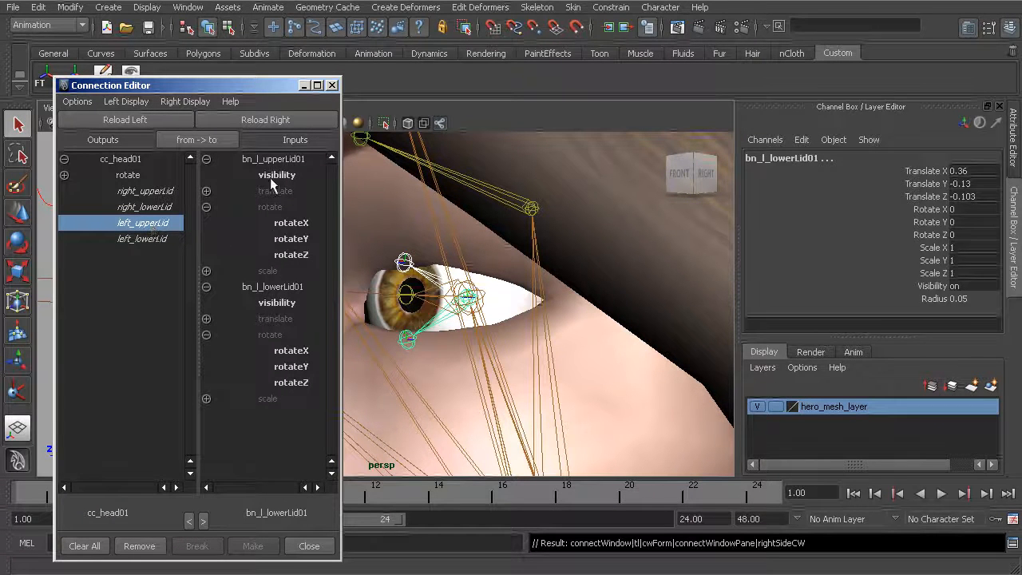
click(288, 255)
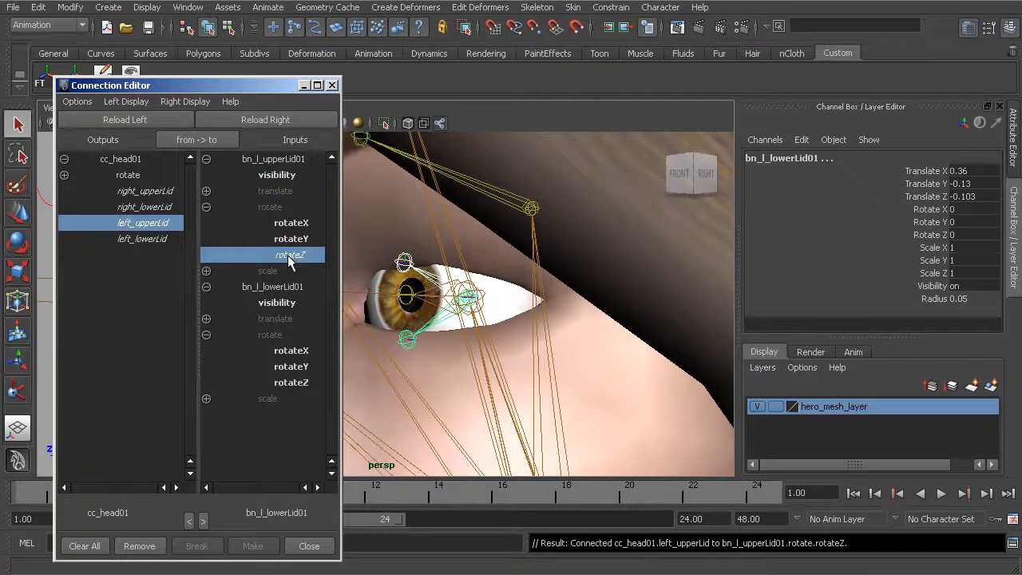
click(139, 239)
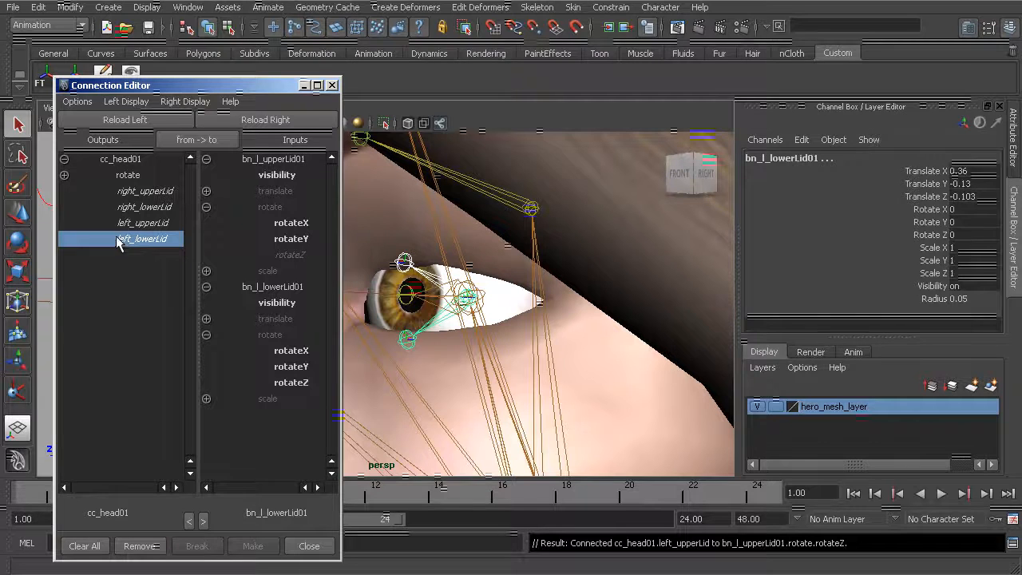
click(287, 382)
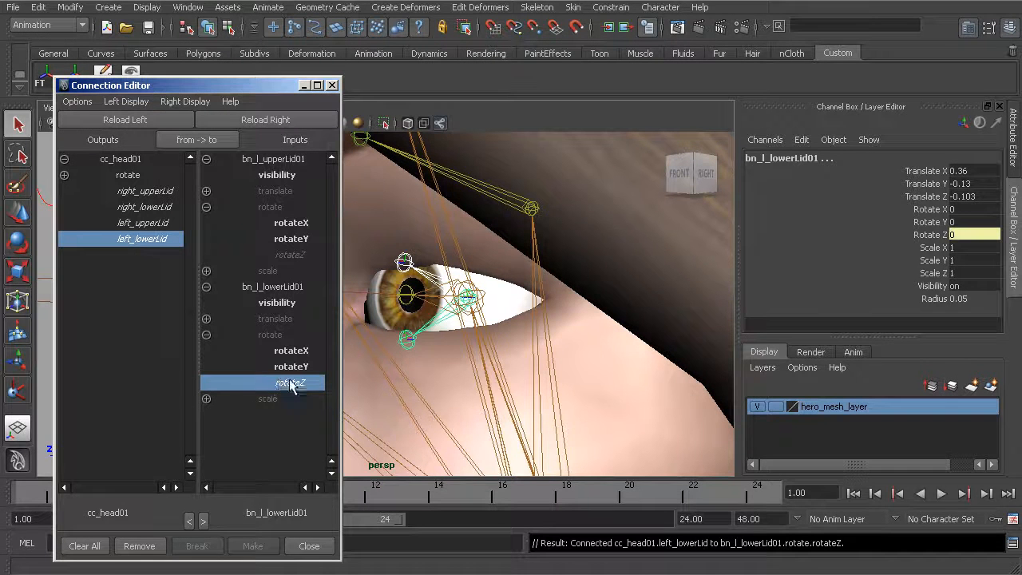
Test the head control's Left Upper Lid and Left Lower Lid attributes on the left eye and undo the changes
alt+right_drag(561, 367, 595, 364)
click(628, 354)
drag(910, 247, 910, 261)
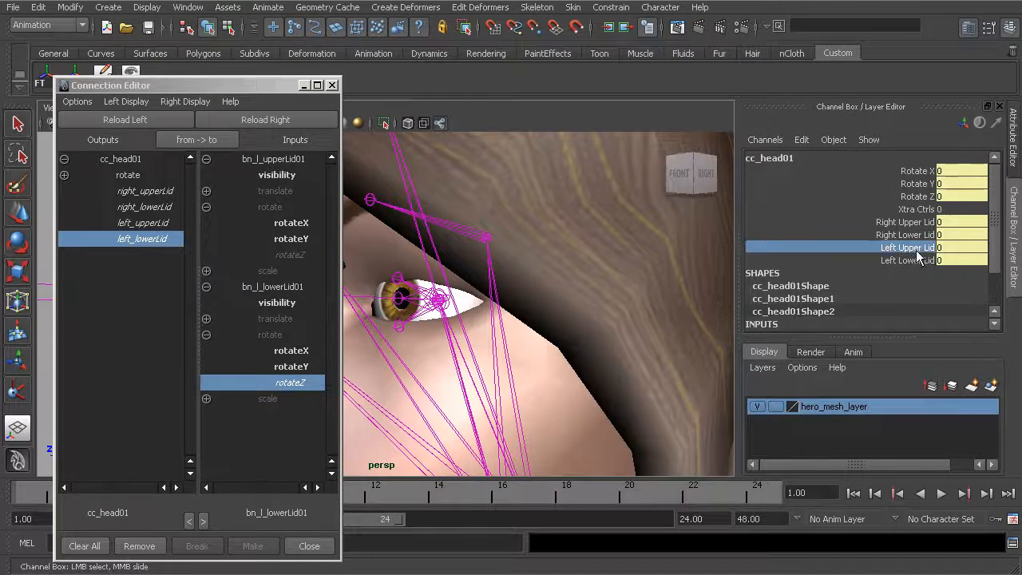
middle_drag(579, 342, 490, 326)
key(ctrl+z)
key(ctrl+z)
key(ctrl+z)
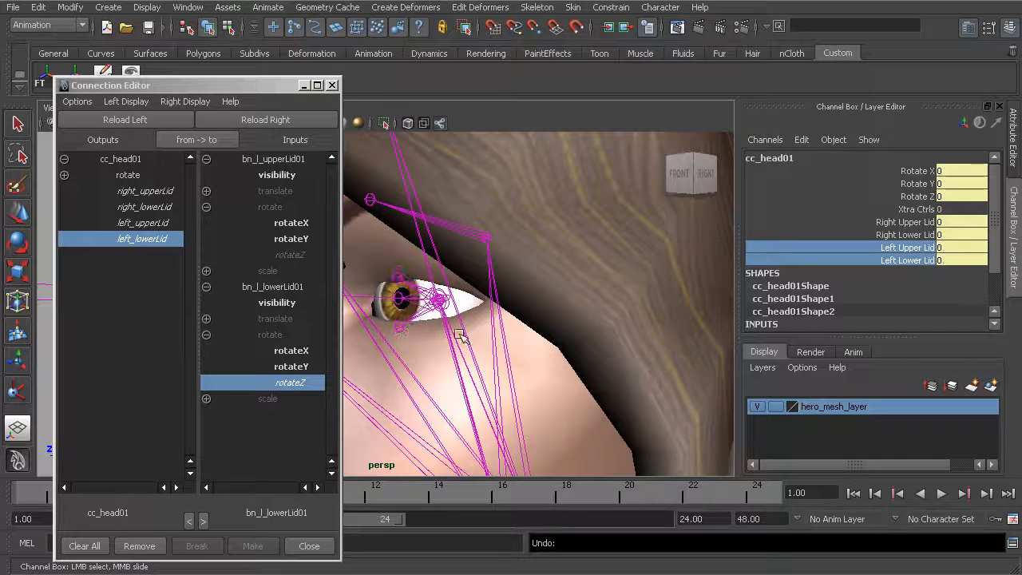
Load the right upper and lower eyelid joints into the inputs side of the Connection Editor
alt+right_drag(501, 341, 410, 333)
alt+middle_drag(410, 333, 468, 340)
alt+drag(467, 340, 540, 324)
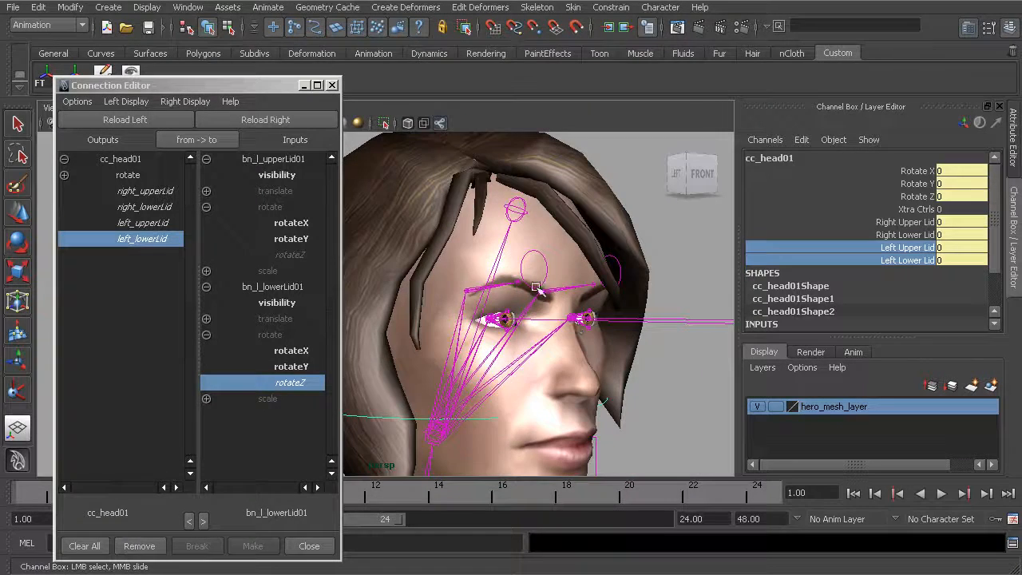
alt+drag(534, 368, 447, 351)
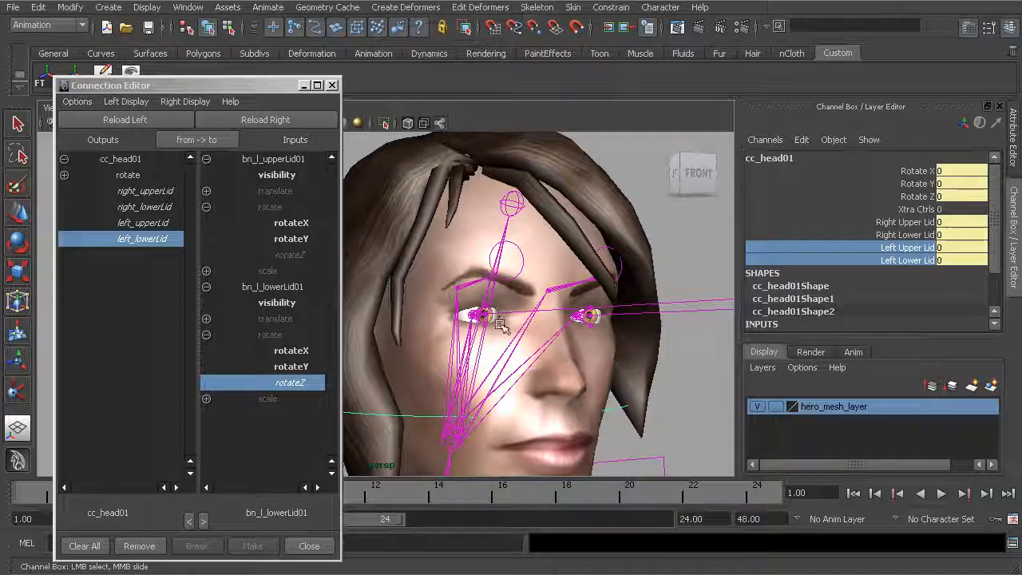
alt+right_drag(455, 372, 530, 369)
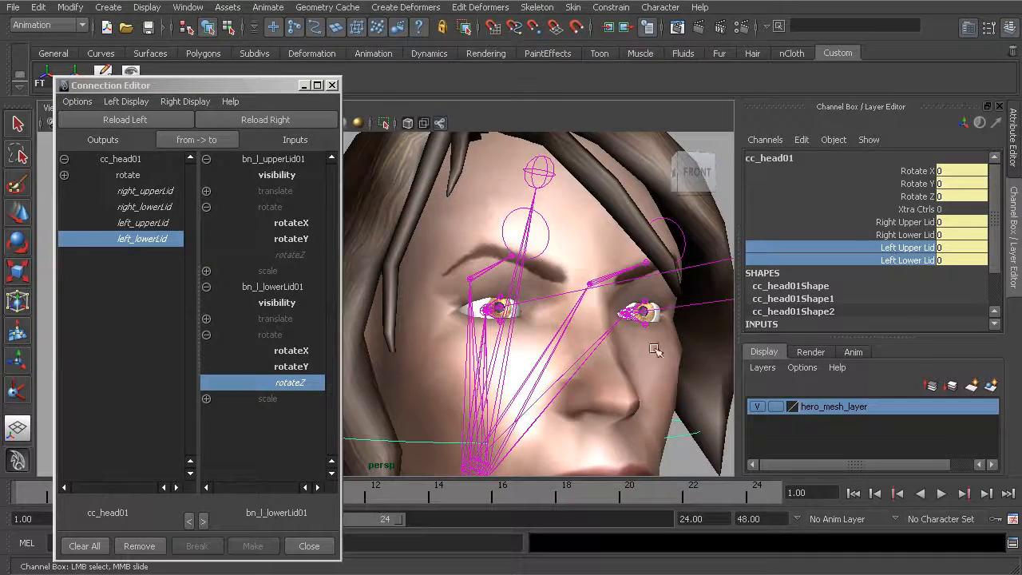
alt+drag(589, 321, 495, 265)
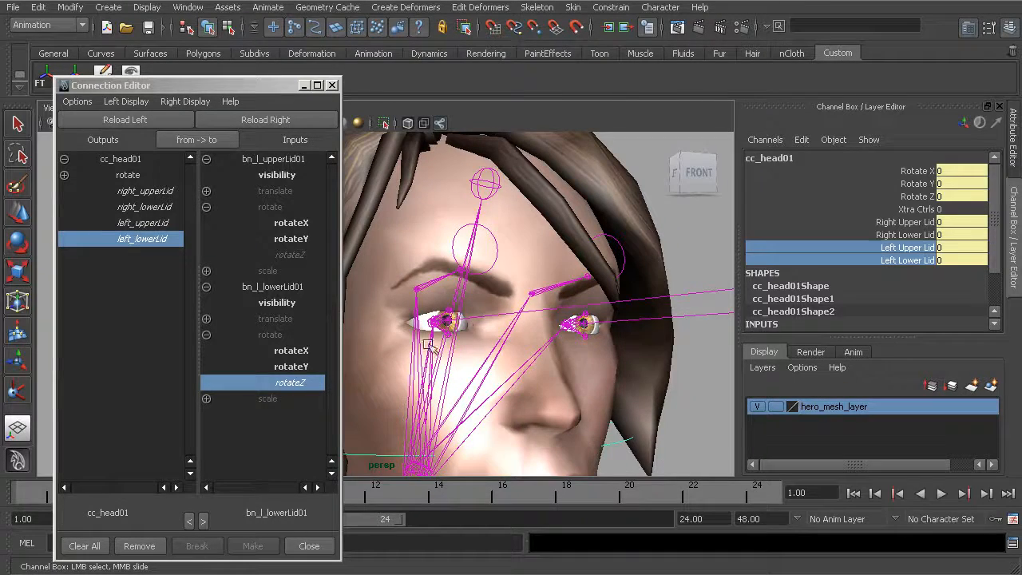
alt+drag(424, 351, 397, 356)
alt+middle_drag(398, 356, 434, 343)
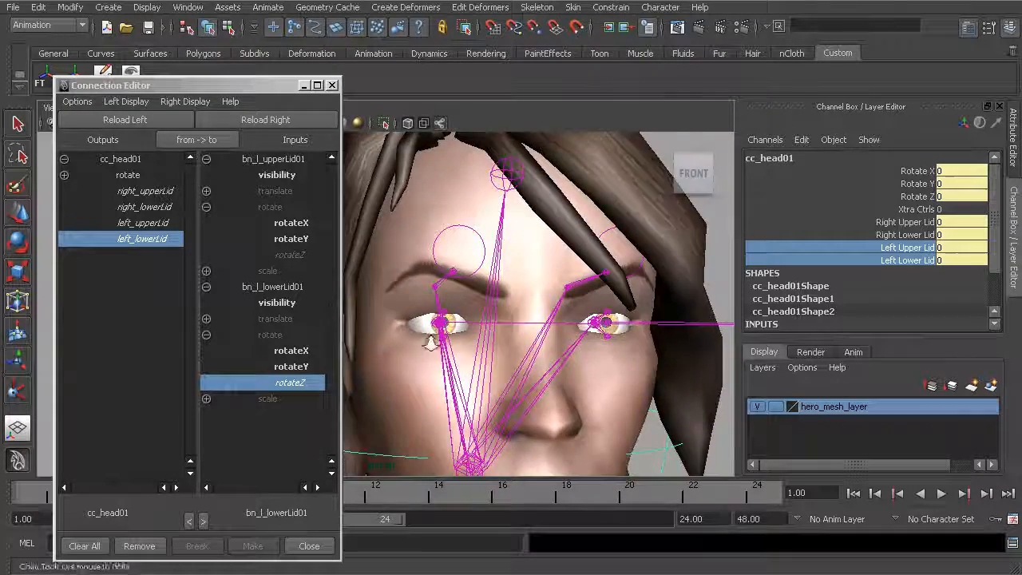
alt+right_drag(434, 343, 504, 359)
alt+drag(503, 358, 516, 352)
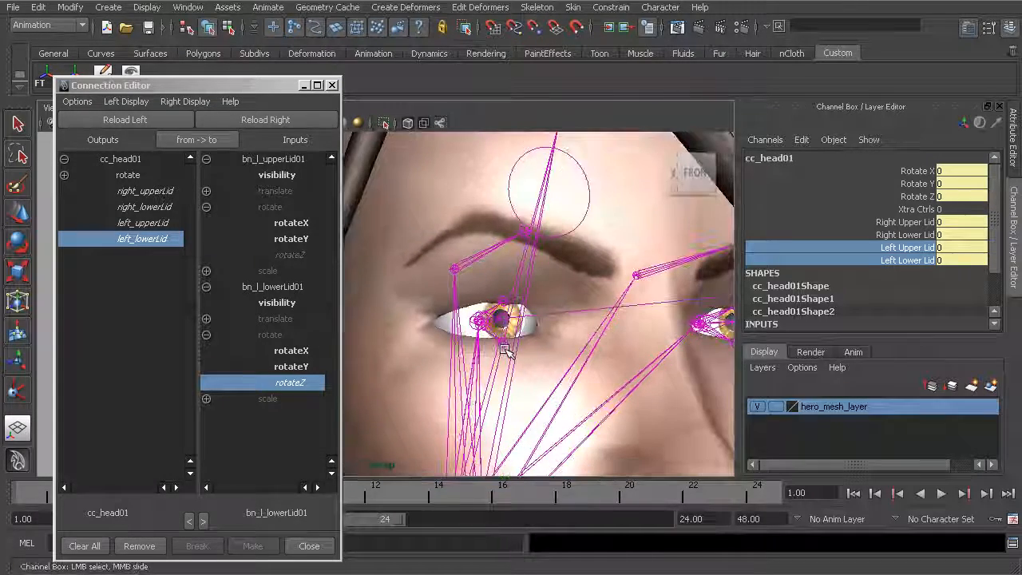
click(500, 337)
shift+click(492, 335)
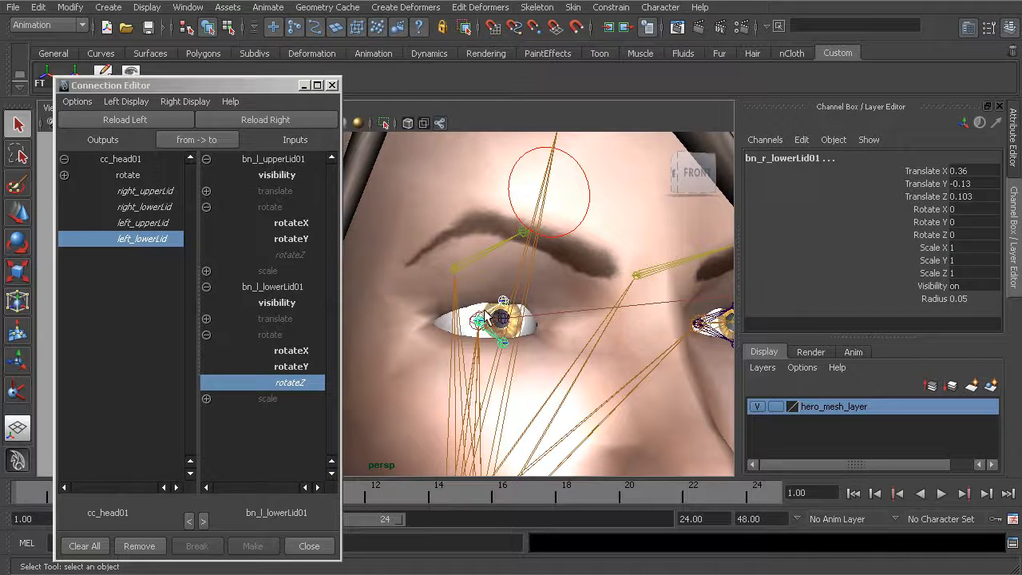
click(285, 122)
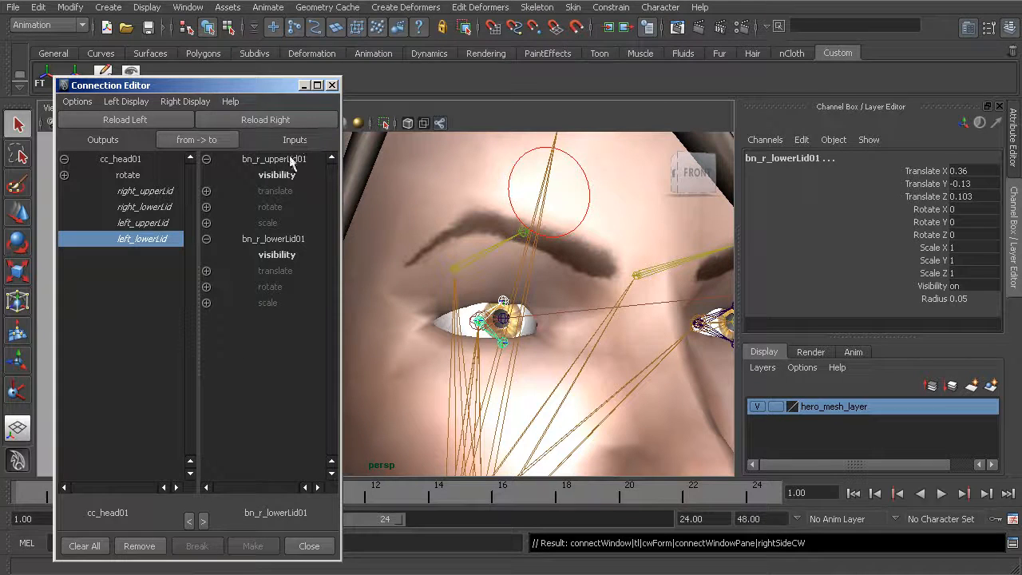
Connect right_upperLid to rotateZ of bn_r_upperLid01 and right_lowerLid to rotateZ of bn_r_lowerLid01, and close the Connection Editor
key(f)
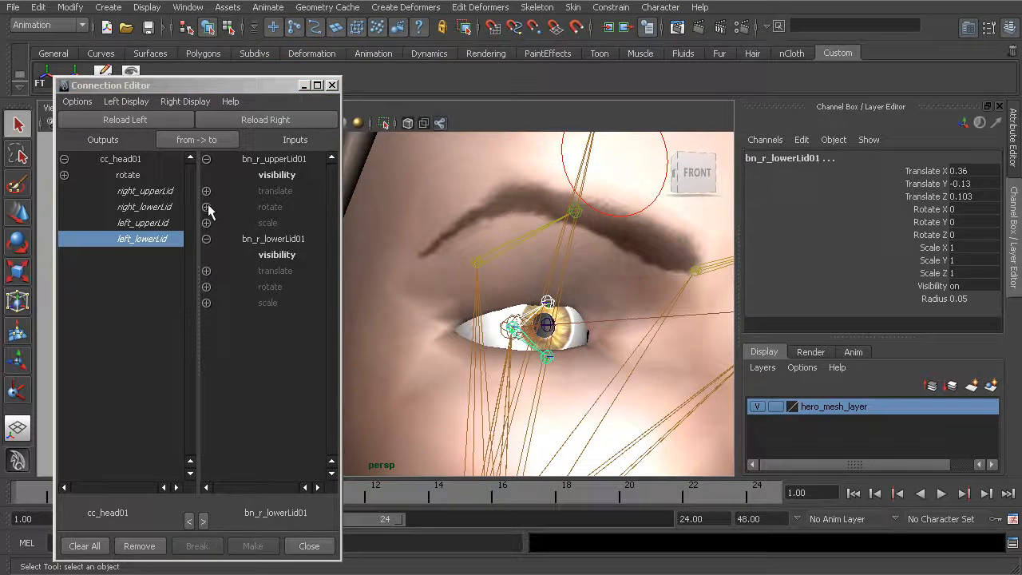
click(207, 208)
click(207, 336)
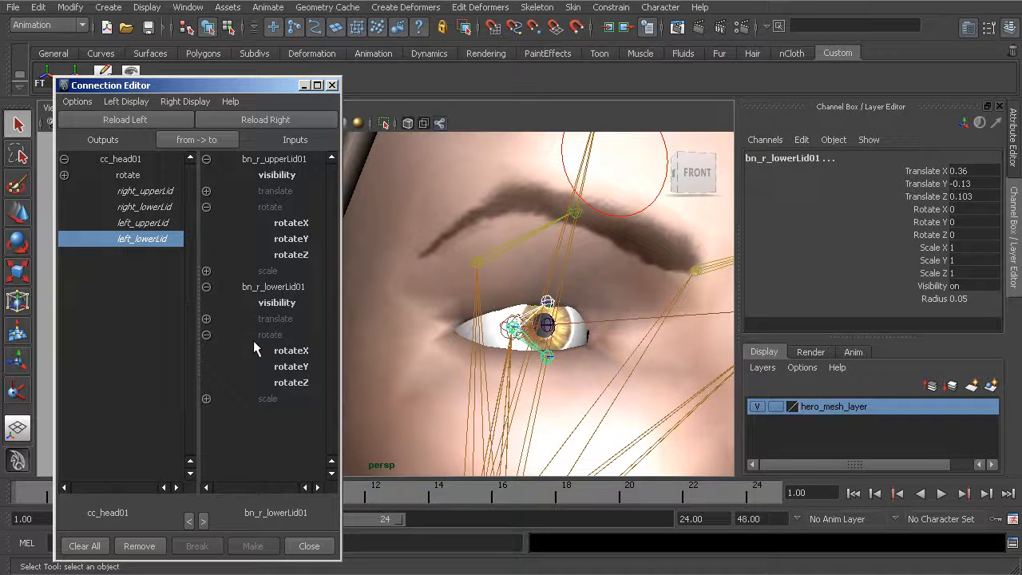
click(158, 193)
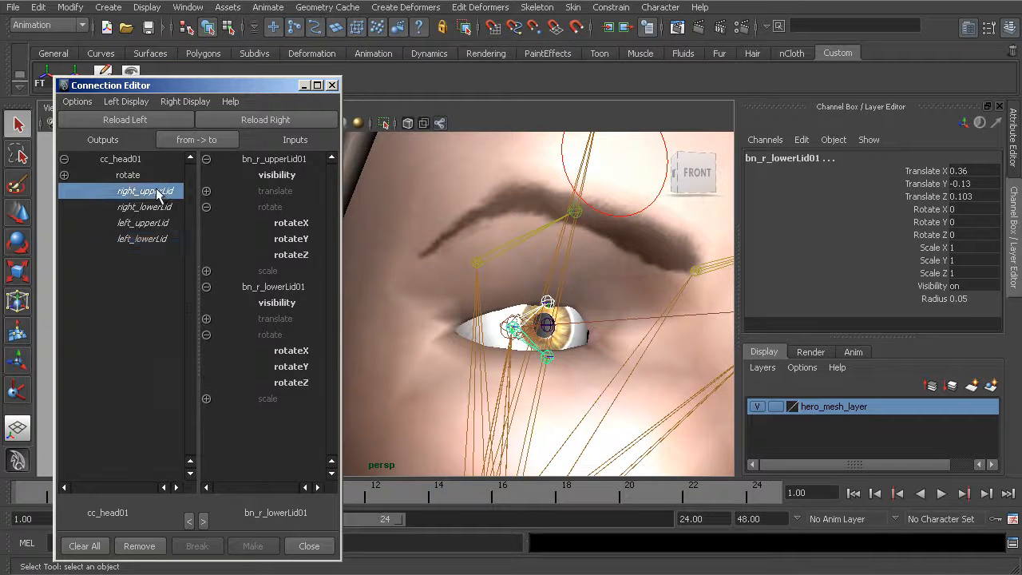
click(285, 256)
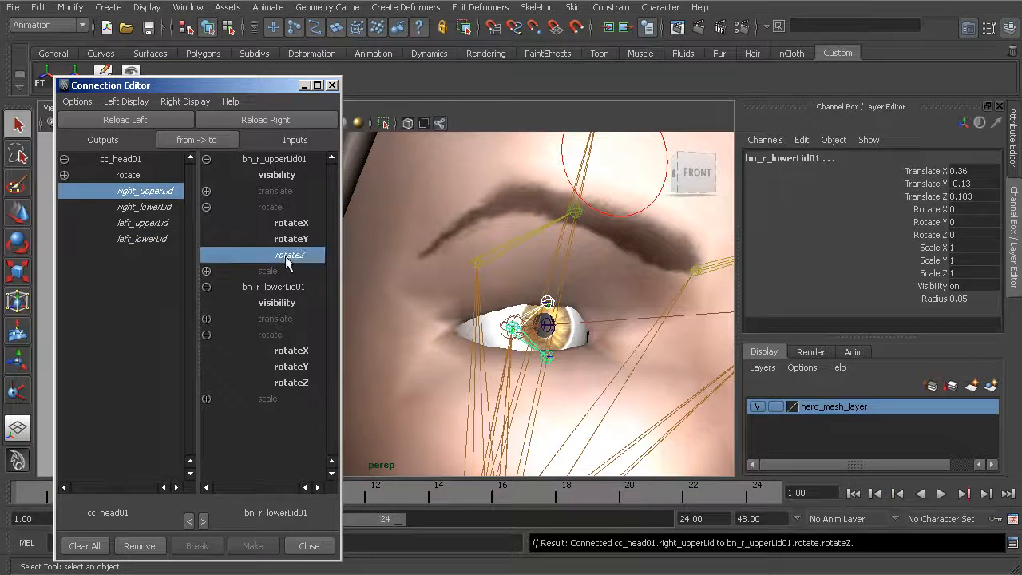
click(139, 208)
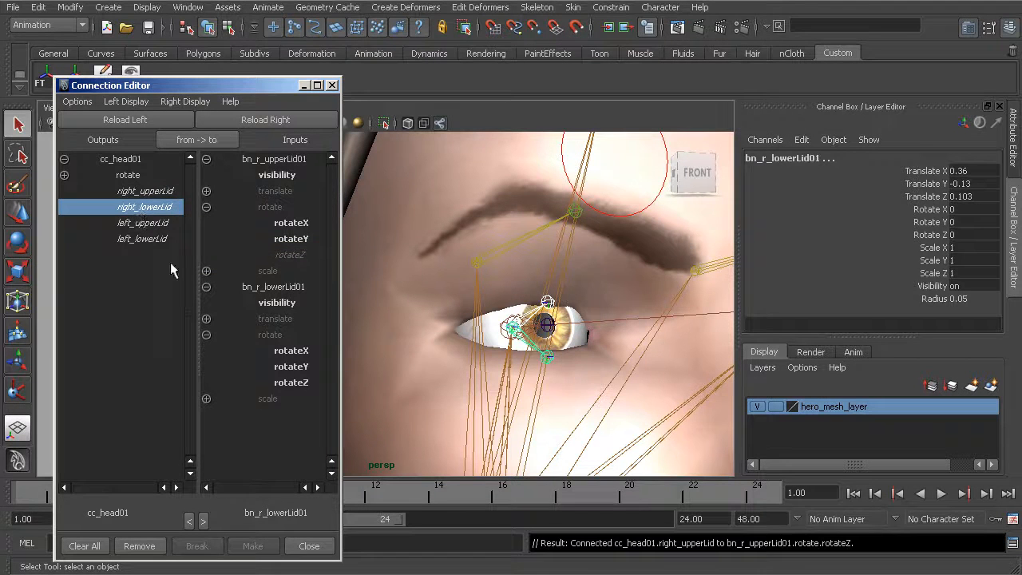
click(290, 382)
click(332, 84)
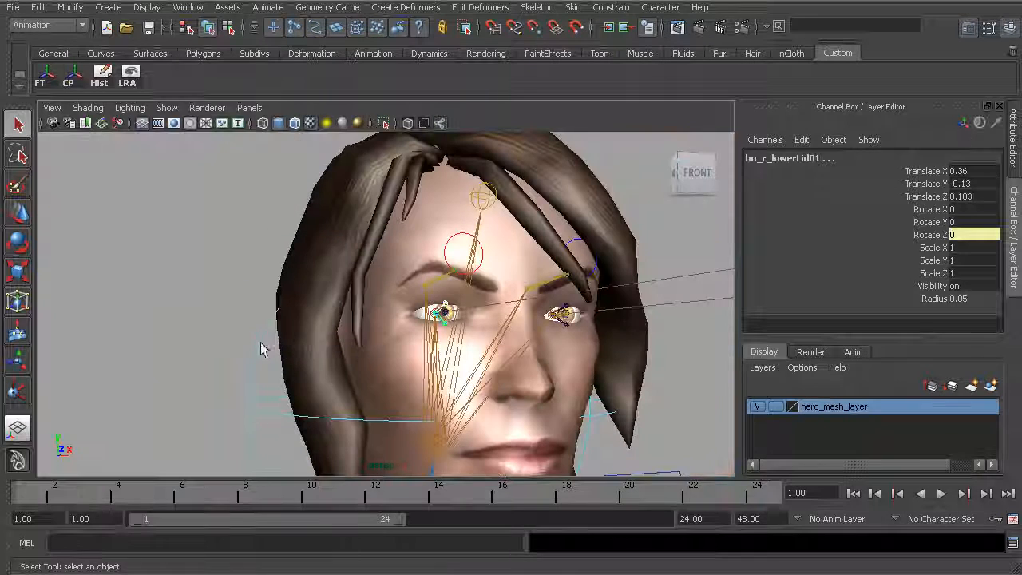
Test the head control's Right Upper Lid and Right Lower Lid attributes on the right eye, undo the changes and clear the selection
click(257, 359)
click(272, 381)
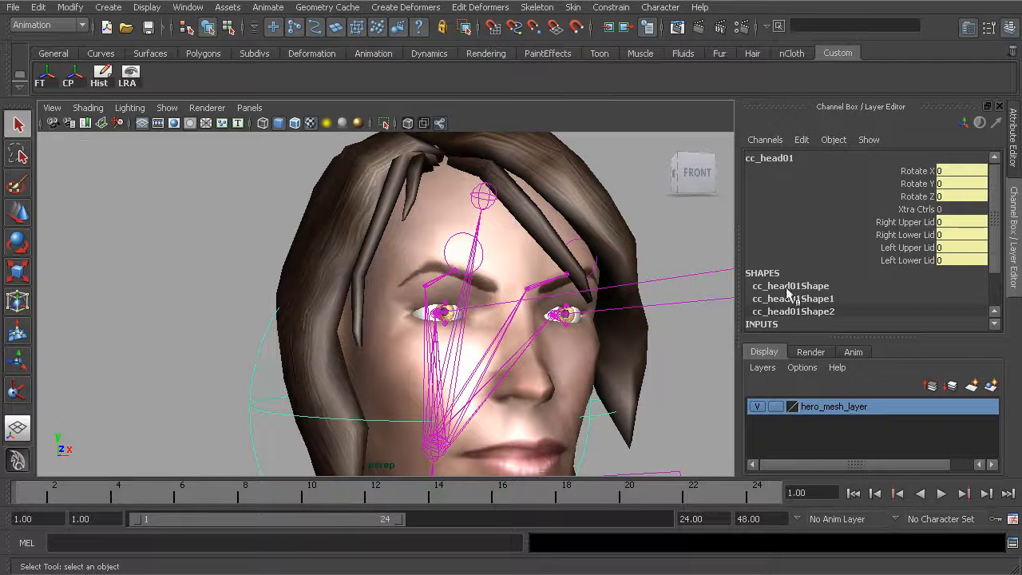
drag(910, 222, 913, 234)
middle_drag(444, 315, 354, 299)
key(ctrl+z)
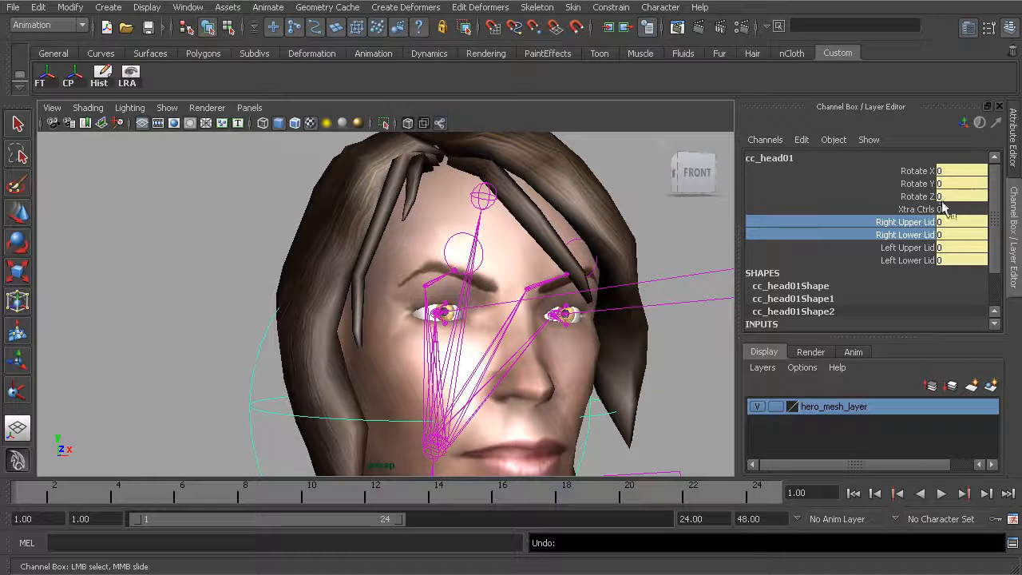
click(923, 221)
middle_drag(447, 311, 376, 304)
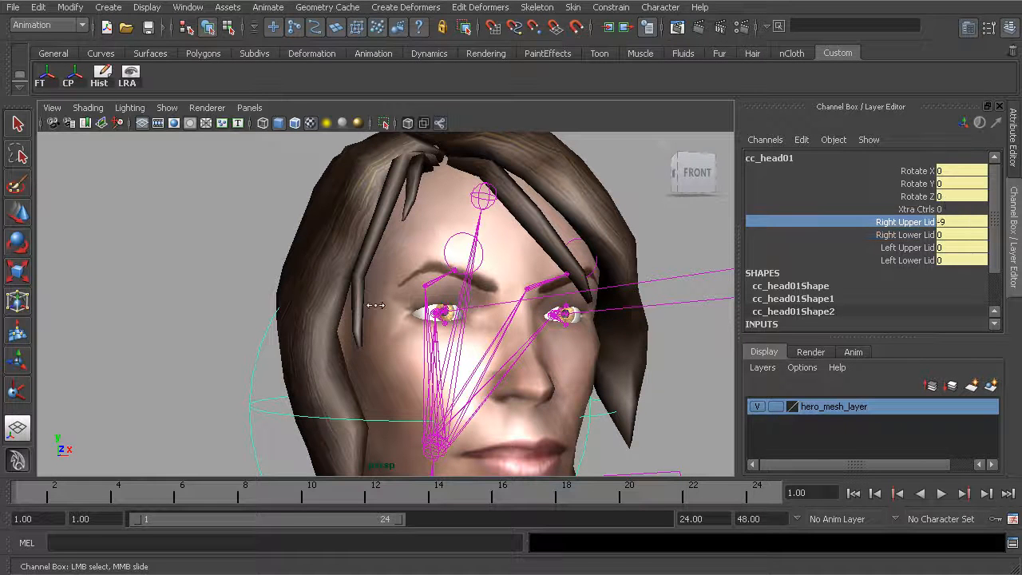
click(871, 236)
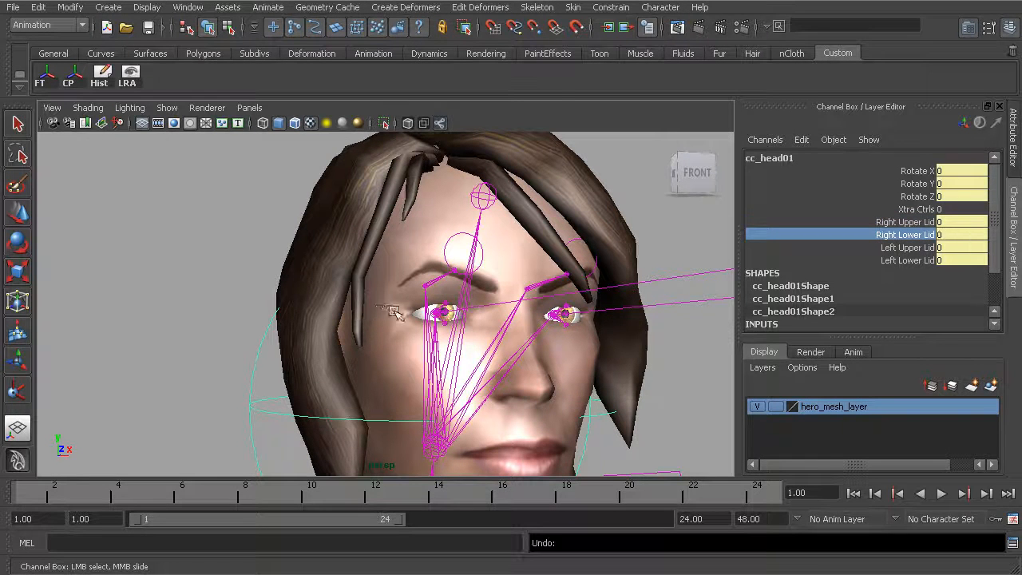
click(182, 205)
alt+drag(503, 326, 451, 345)
scroll(431, 329, down, 5)
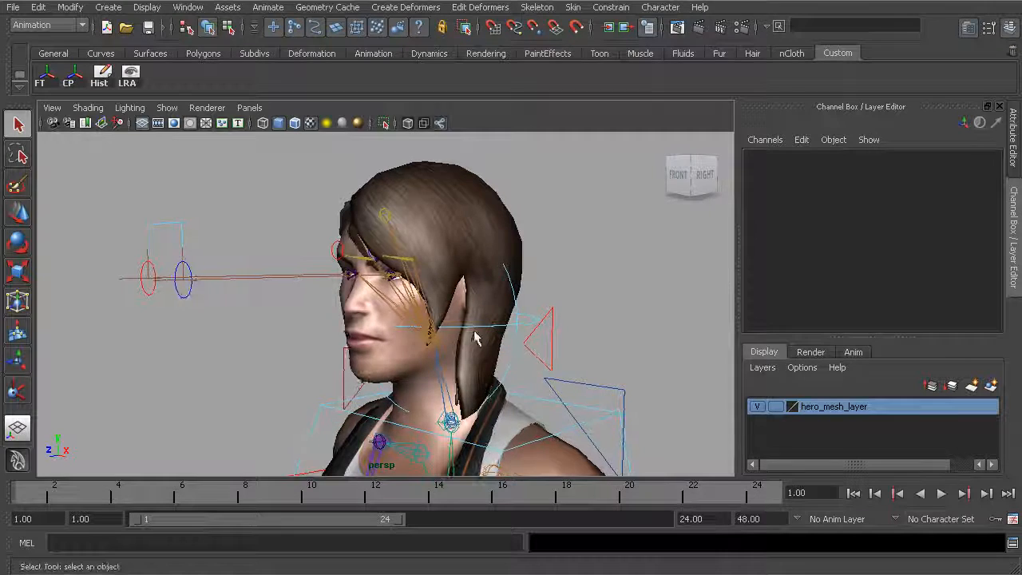
alt+drag(318, 305, 368, 300)
scroll(496, 329, down, 4)
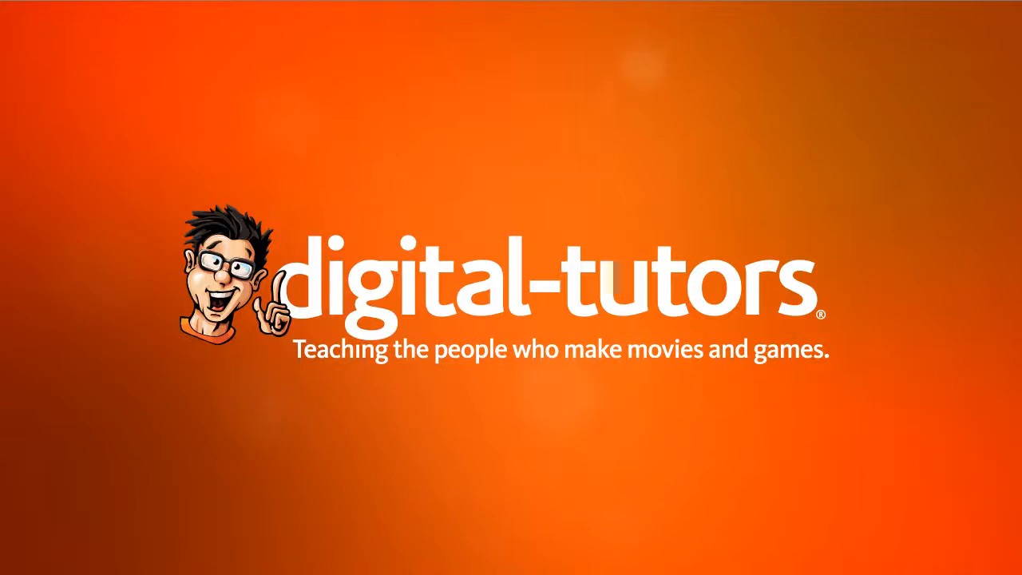